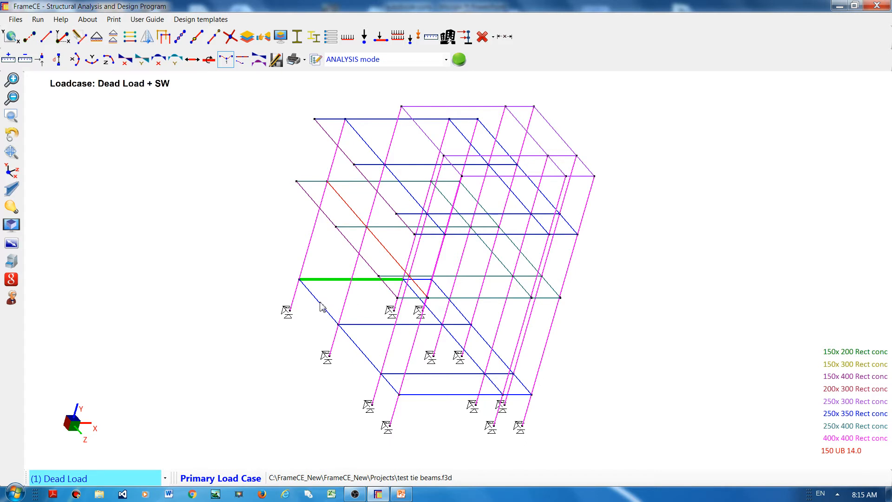
- Delete the ground-level tie beams in the wide bay, including the outer edge beams along the Z direction
{"action": "left_click", "coordinate": [322, 305]}
{"action": "left_click", "coordinate": [374, 325]}
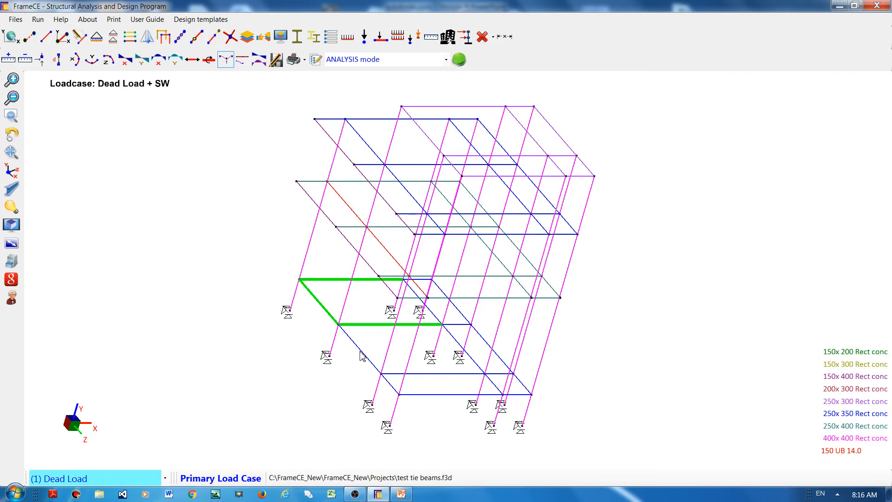
{"action": "left_click", "coordinate": [362, 354]}
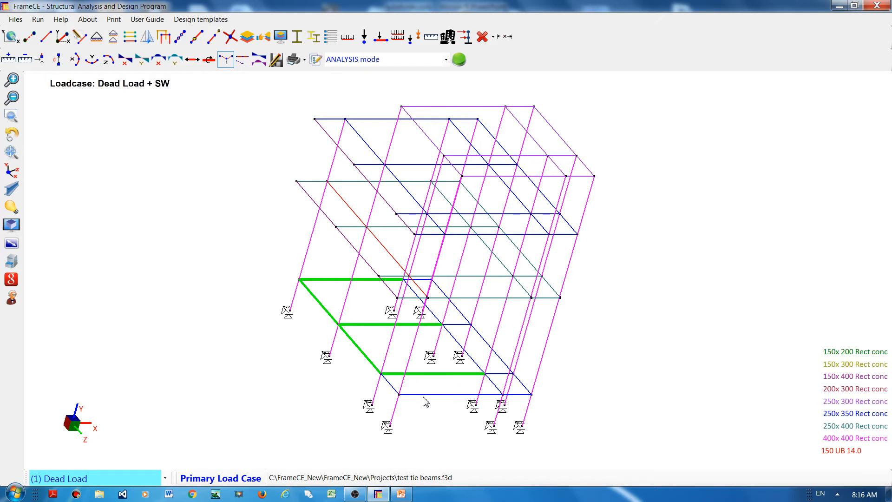
{"action": "left_click", "coordinate": [394, 389]}
{"action": "left_click", "coordinate": [393, 387]}
{"action": "left_click", "coordinate": [487, 38]}
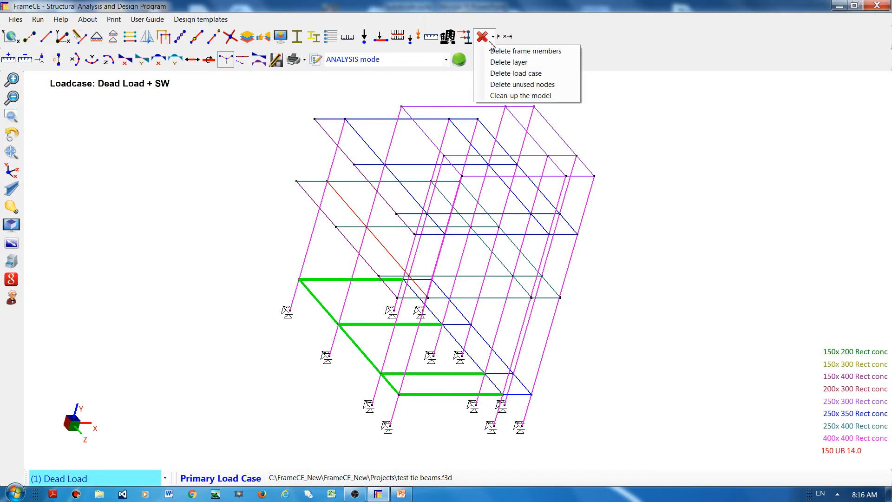
{"action": "left_click", "coordinate": [519, 52]}
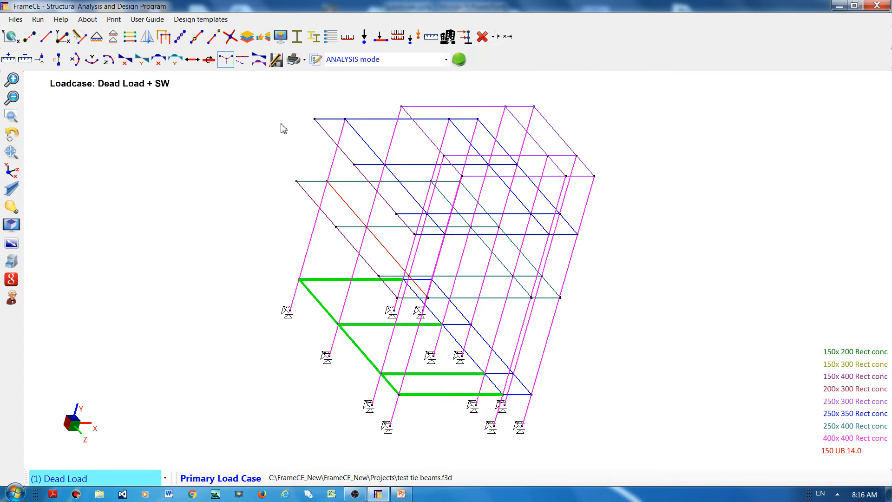
{"action": "left_click", "coordinate": [343, 47]}
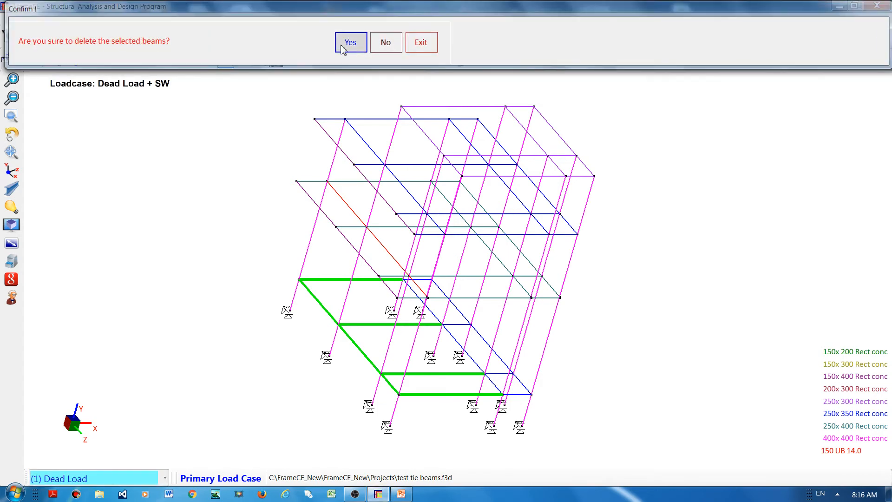
{"action": "left_click", "coordinate": [451, 262]}
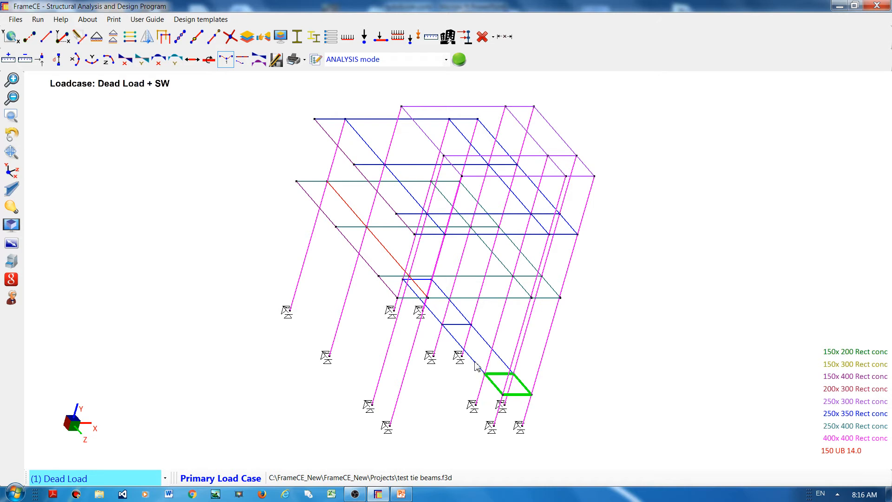
- Delete the remaining ground-level tie beams forming the narrow bay of the frame
{"action": "left_click", "coordinate": [475, 361]}
{"action": "left_click", "coordinate": [455, 324]}
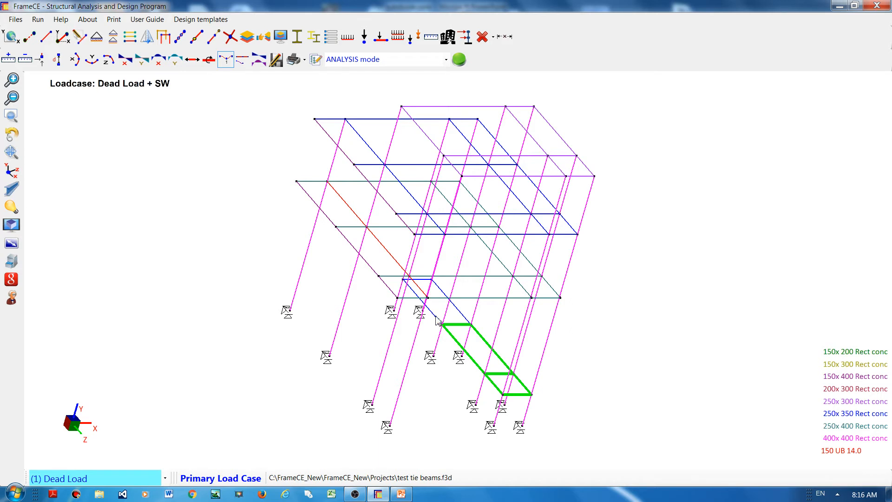
{"action": "left_click", "coordinate": [423, 280]}
{"action": "right_click", "coordinate": [636, 227]}
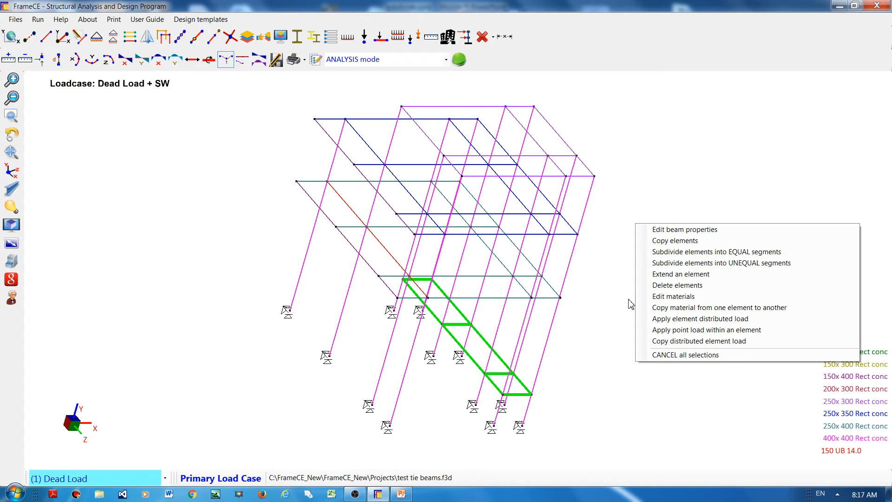
{"action": "left_click", "coordinate": [681, 285]}
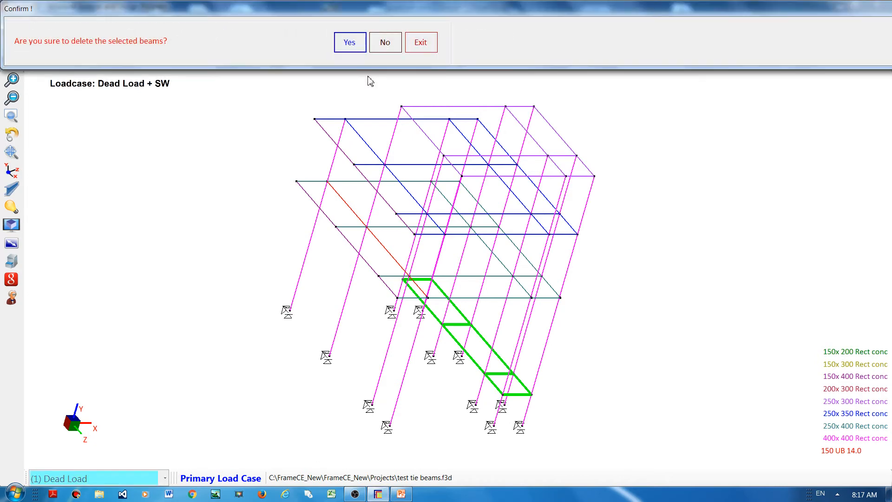
{"action": "left_click", "coordinate": [349, 42]}
{"action": "left_click", "coordinate": [451, 262]}
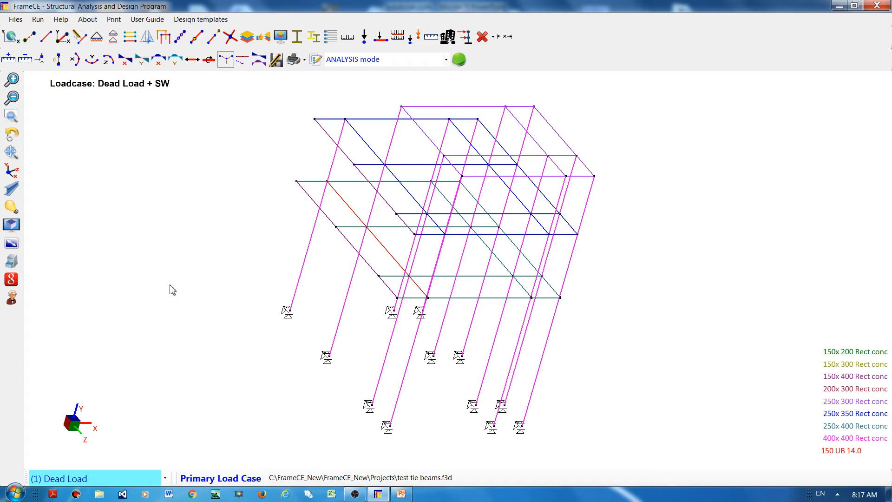
- Subdivide the two rear ground-storey columns on the wide bay's outer side into unequal segments by length, at 1.5 m
{"action": "left_click", "coordinate": [14, 135]}
{"action": "left_click_drag", "start_coordinate": [131, 214], "coordinate": [145, 215]}
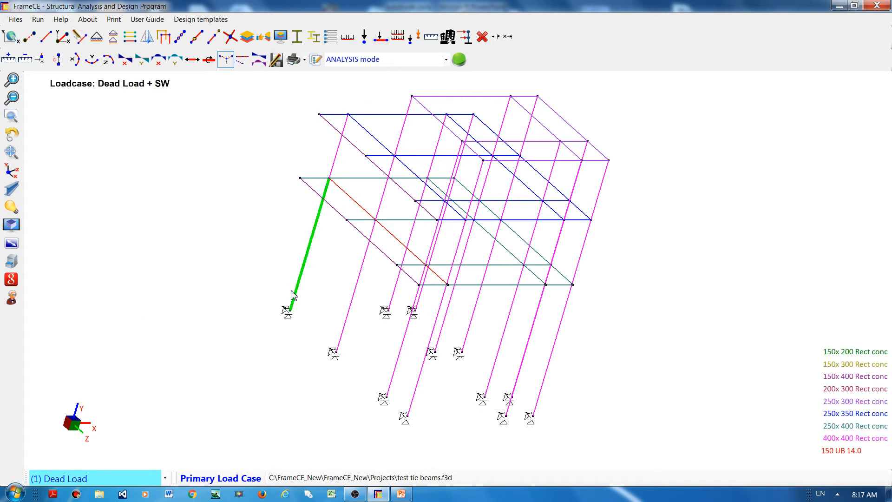
{"action": "left_click_drag", "start_coordinate": [347, 329], "coordinate": [346, 328]}
{"action": "left_click", "coordinate": [345, 324]}
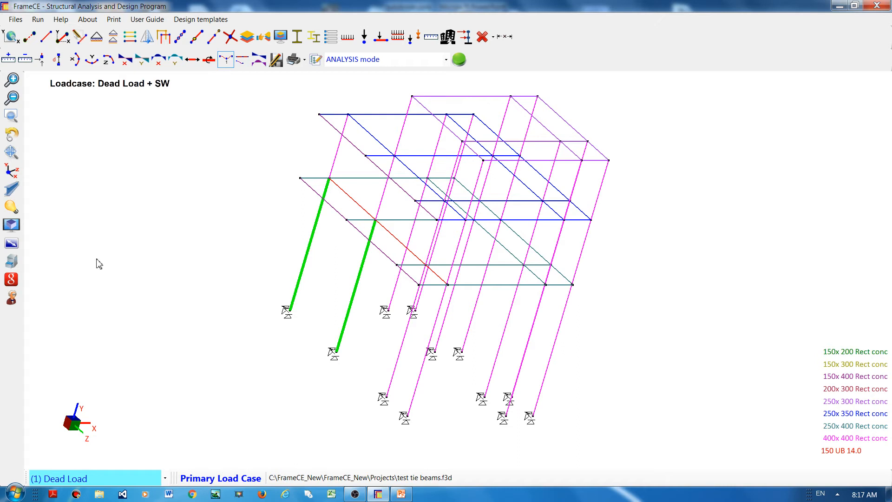
{"action": "left_click", "coordinate": [197, 41]}
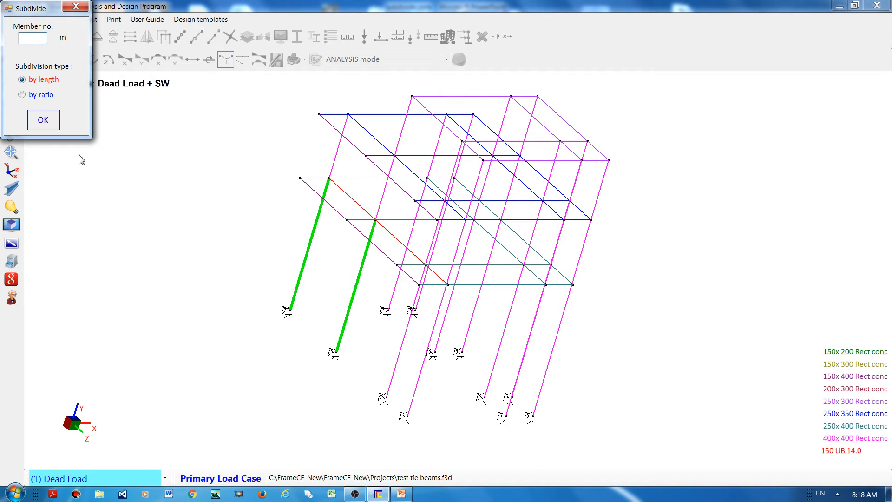
{"action": "type", "text": "1.5"}
{"action": "left_click", "coordinate": [42, 120]}
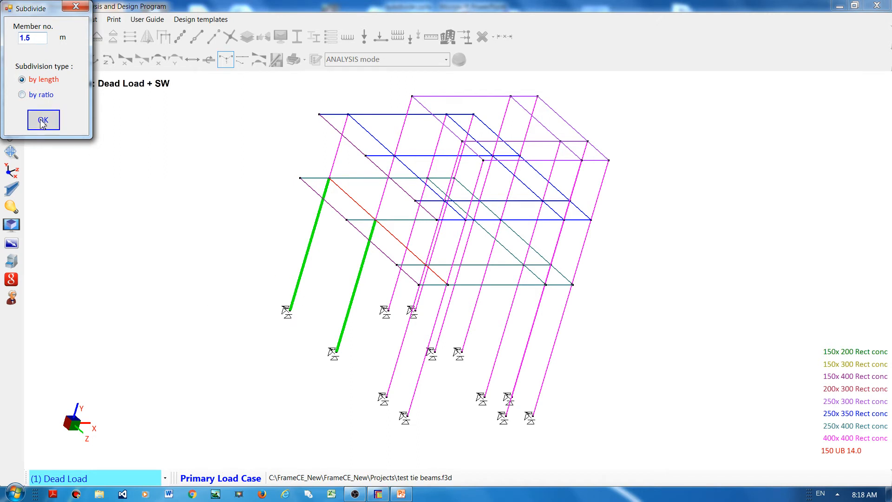
- Create a 150 UB 14.0 tie beam between the new nodes on the two subdivided columns
{"action": "left_click", "coordinate": [346, 320]}
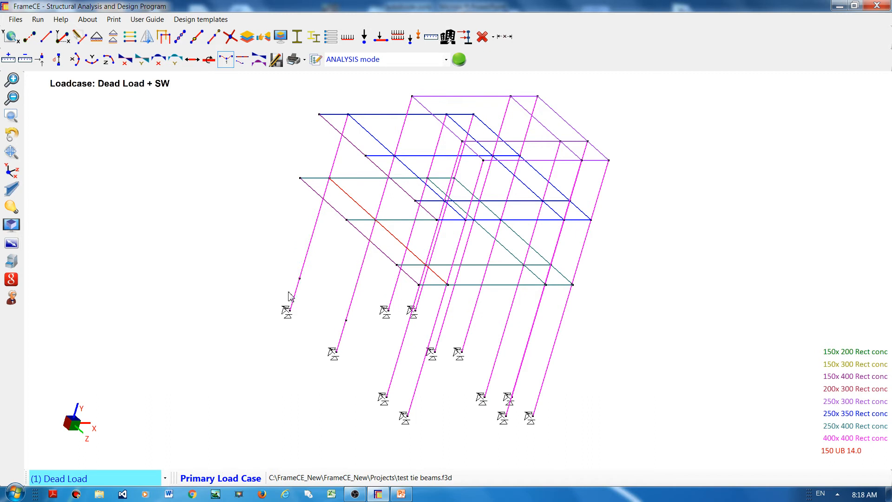
{"action": "left_click", "coordinate": [341, 337]}
{"action": "left_click", "coordinate": [46, 37]}
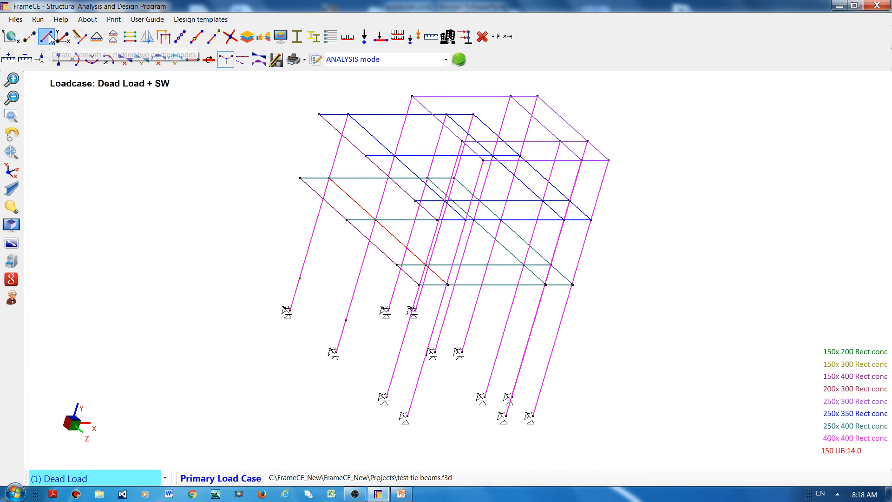
{"action": "left_click", "coordinate": [346, 320]}
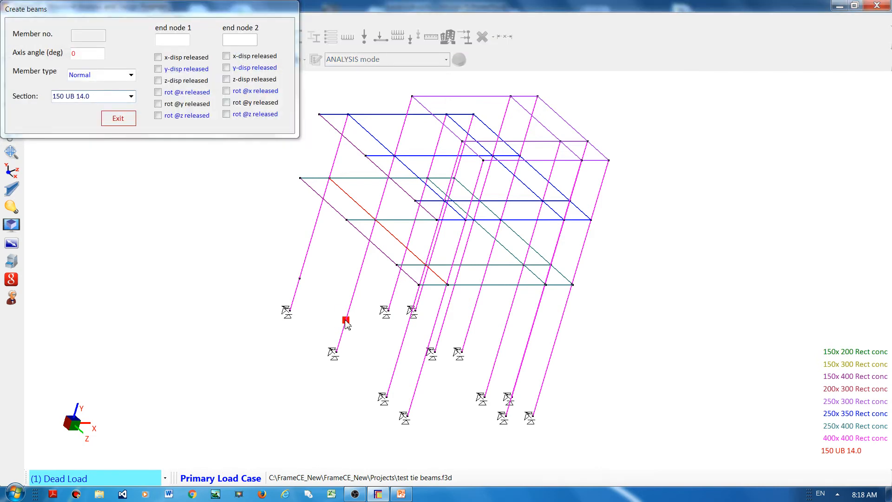
{"action": "left_click", "coordinate": [300, 278]}
{"action": "left_click", "coordinate": [160, 224]}
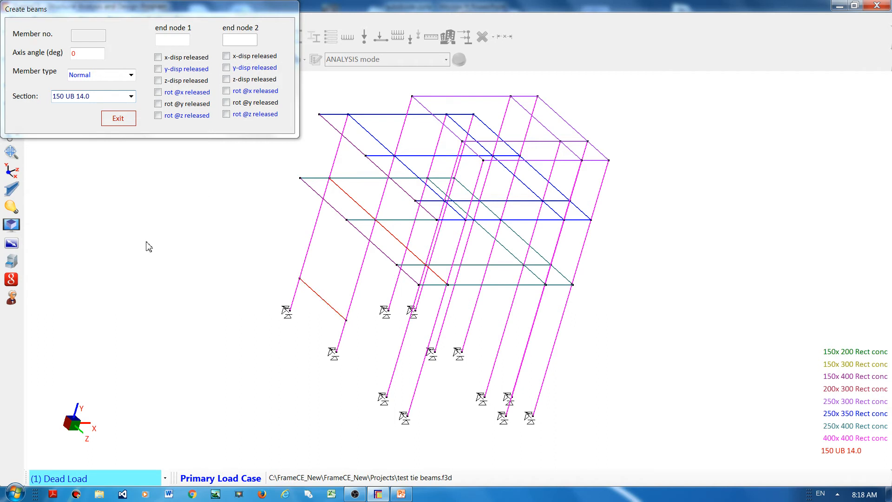
{"action": "left_click", "coordinate": [120, 116]}
{"action": "left_click", "coordinate": [122, 120]}
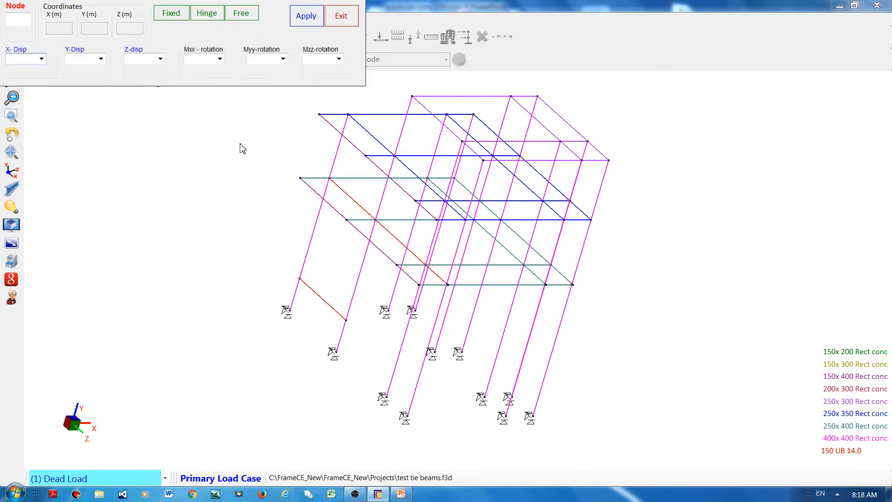
{"action": "left_click", "coordinate": [343, 17]}
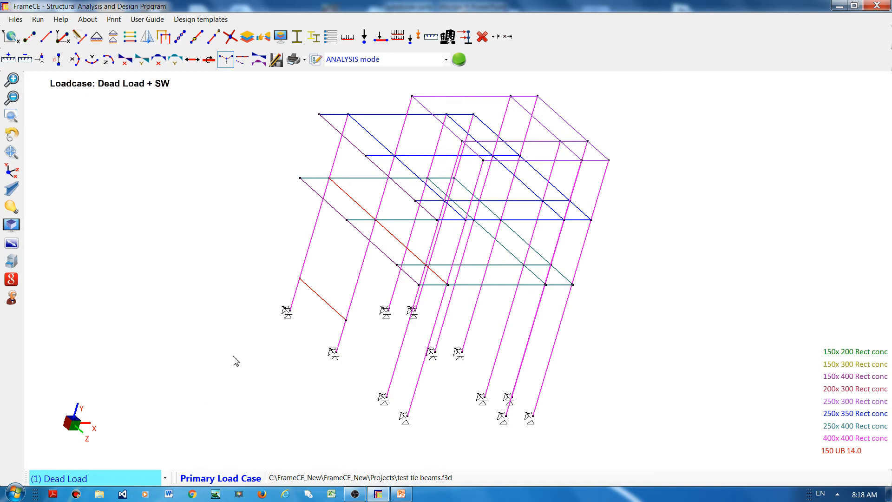
- Subdivide the other ten ground-storey columns into unequal segments by length, at 1.5 m
{"action": "left_click", "coordinate": [395, 287]}
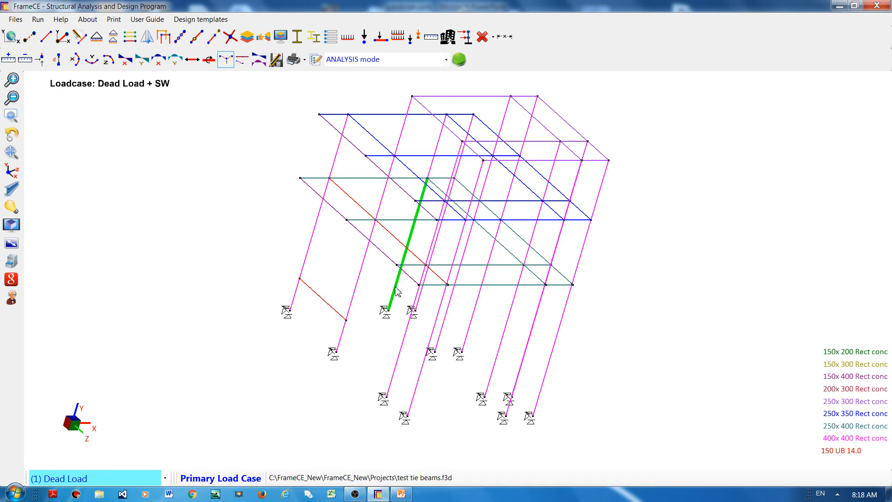
{"action": "left_click", "coordinate": [420, 297]}
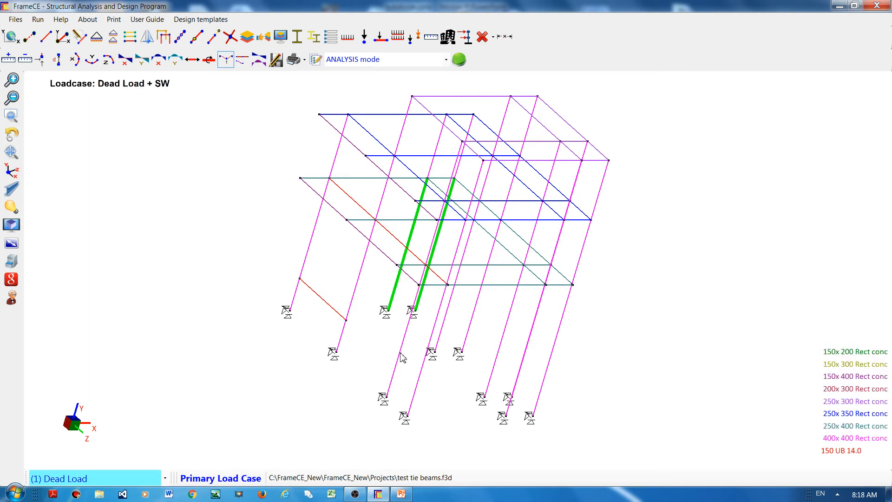
{"action": "left_click", "coordinate": [401, 353]}
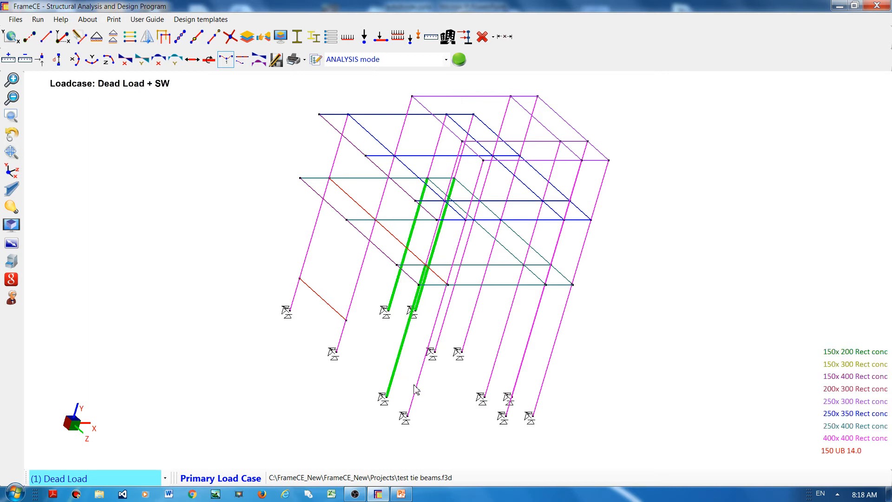
{"action": "left_click", "coordinate": [446, 319]}
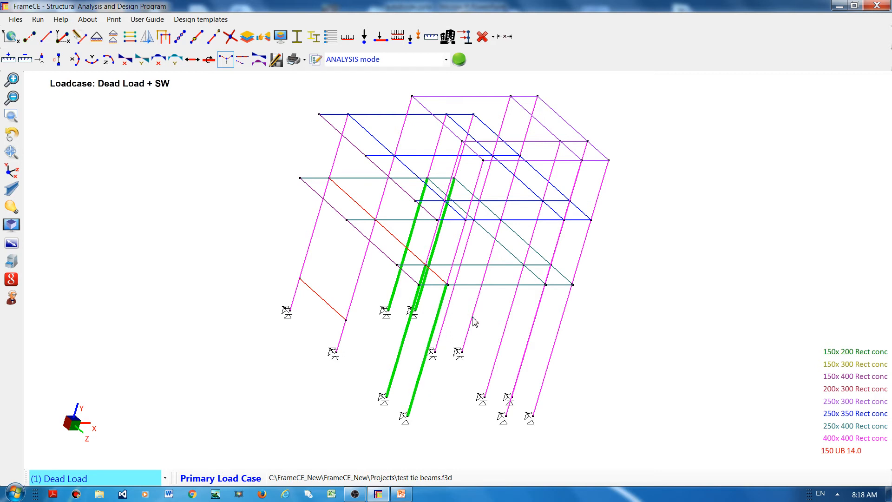
{"action": "left_click", "coordinate": [441, 330]}
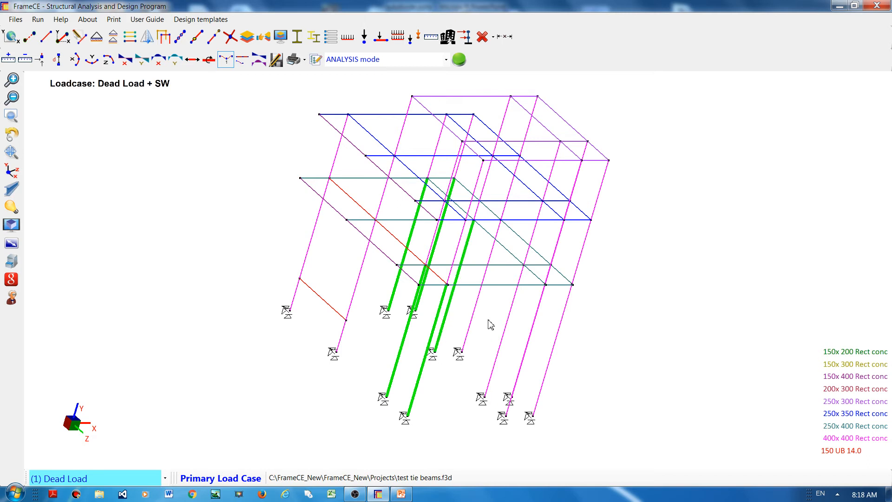
{"action": "left_click", "coordinate": [503, 342]}
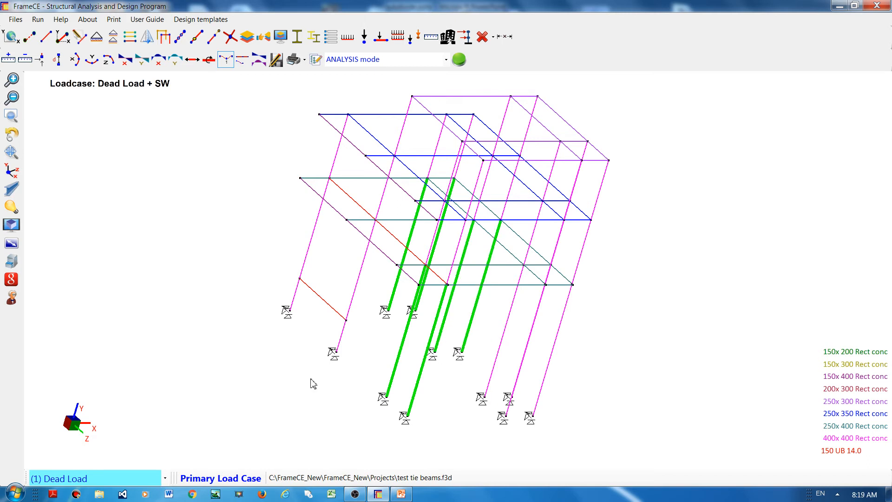
{"action": "left_click", "coordinate": [486, 353]}
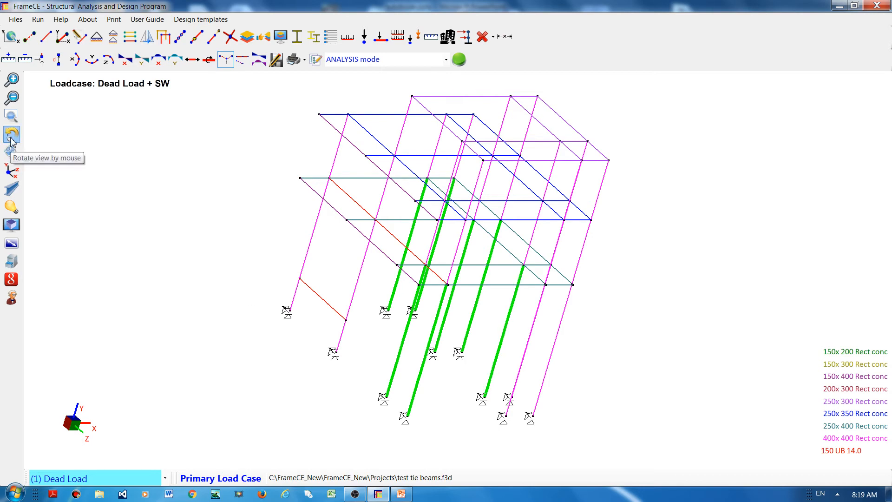
{"action": "left_click_drag", "start_coordinate": [216, 206], "coordinate": [195, 203]}
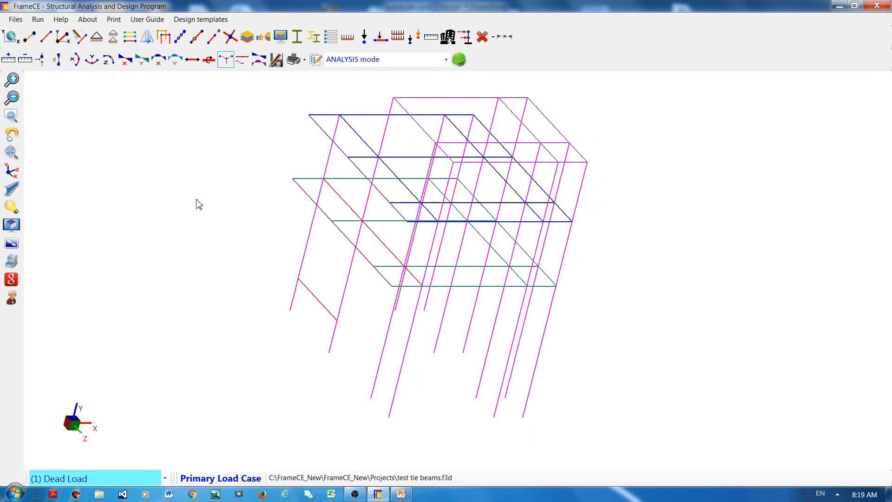
{"action": "left_click", "coordinate": [511, 360]}
{"action": "left_click", "coordinate": [508, 356]}
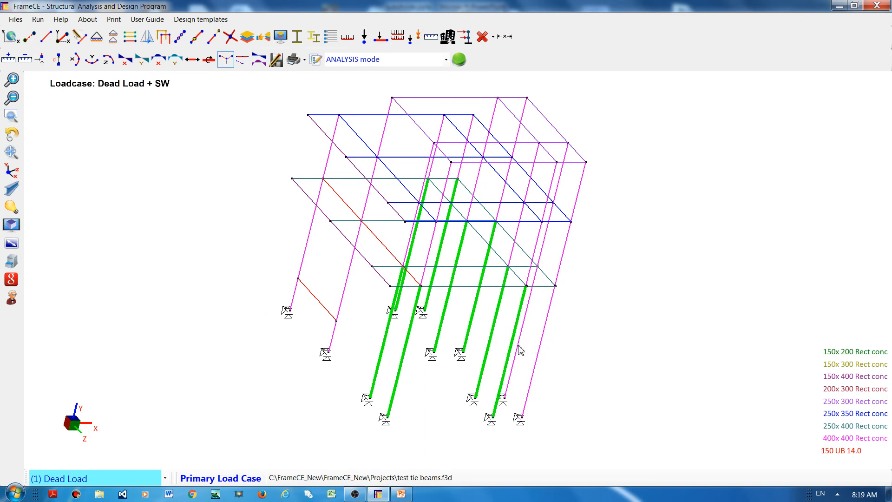
{"action": "left_click", "coordinate": [518, 348]}
{"action": "left_click", "coordinate": [541, 347]}
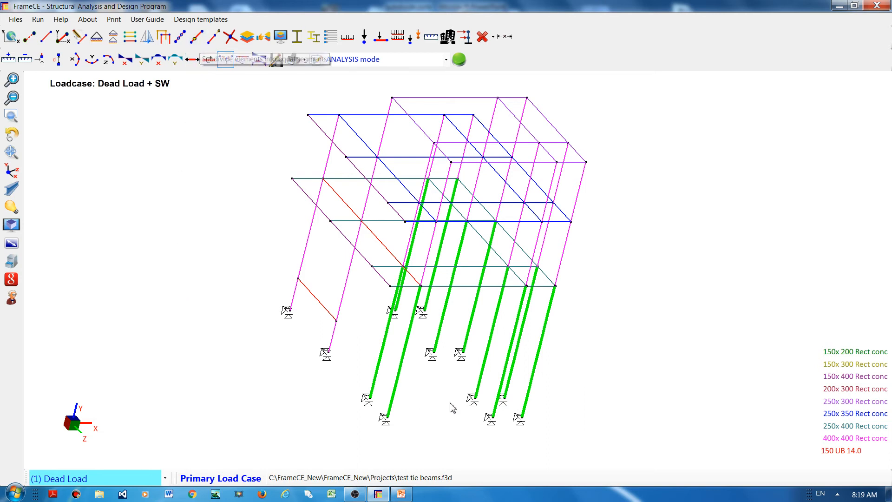
{"action": "right_click", "coordinate": [602, 315]}
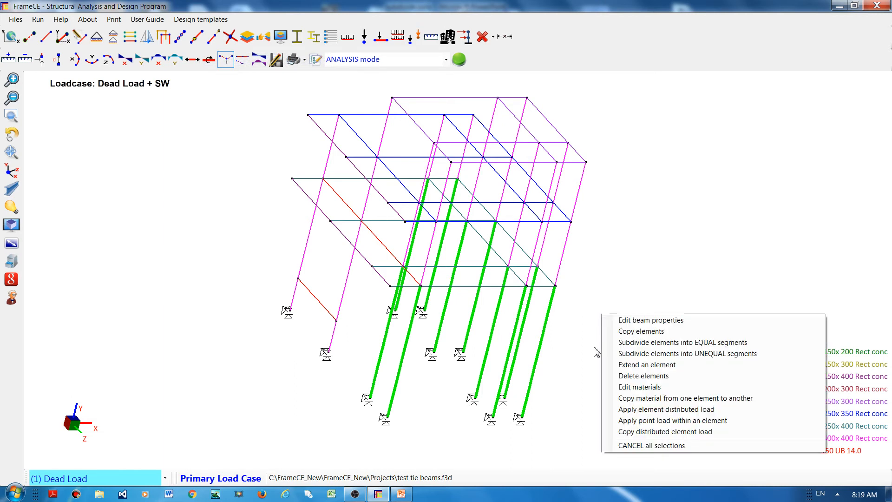
{"action": "left_click", "coordinate": [653, 355]}
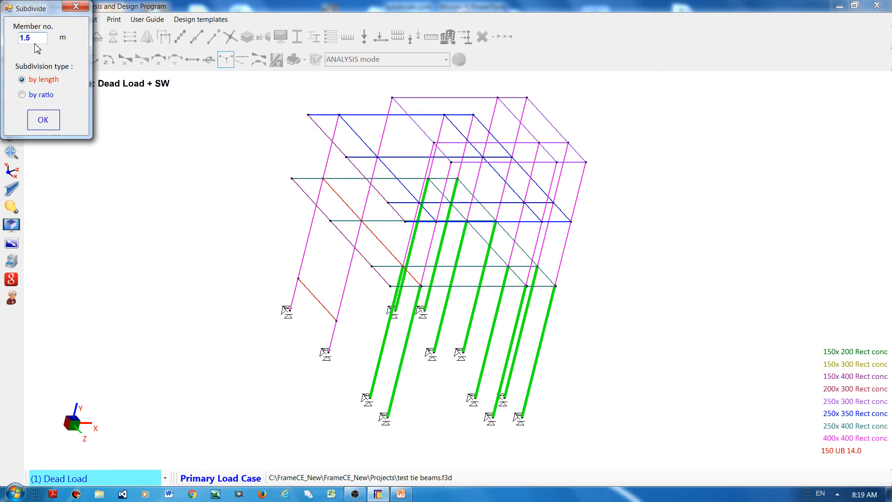
{"action": "left_click", "coordinate": [43, 122]}
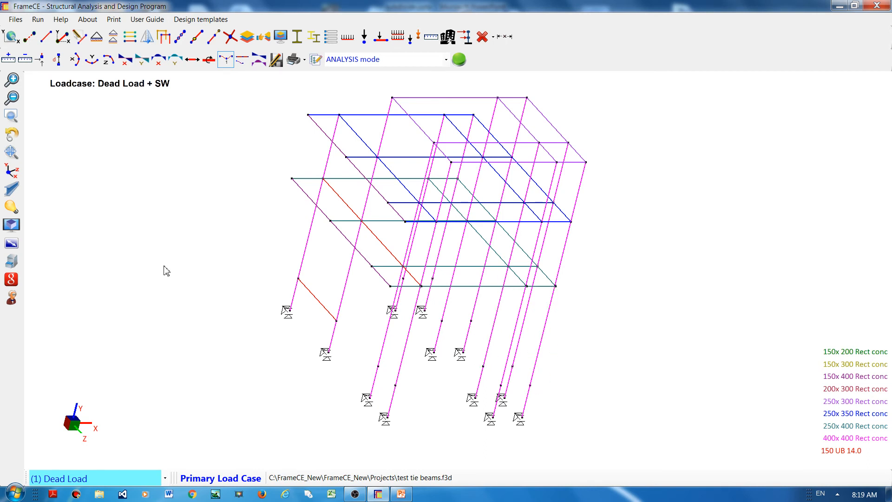
- Create 250x350 Rect conc tie beams between the 1.5 m column nodes around the frame's perimeter, leaving the existing 150 UB 14.0 beam
{"action": "left_click", "coordinate": [8, 136]}
{"action": "left_click_drag", "start_coordinate": [101, 176], "coordinate": [112, 195]}
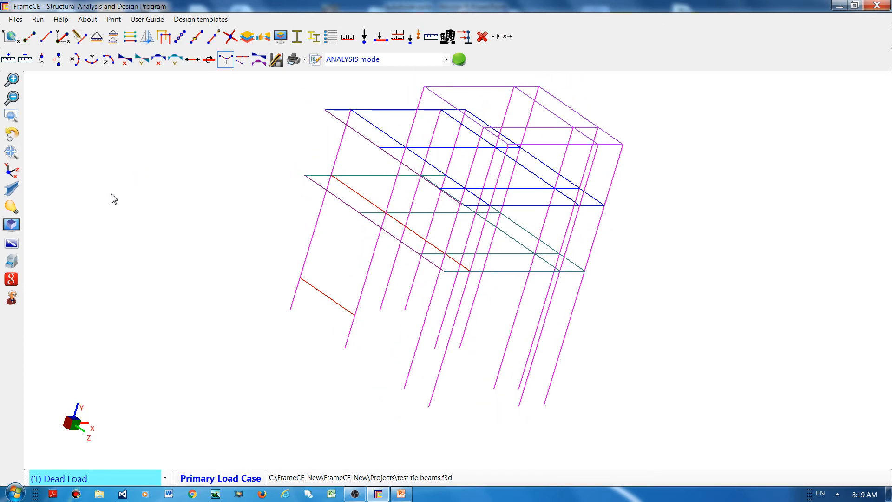
{"action": "left_click", "coordinate": [46, 36]}
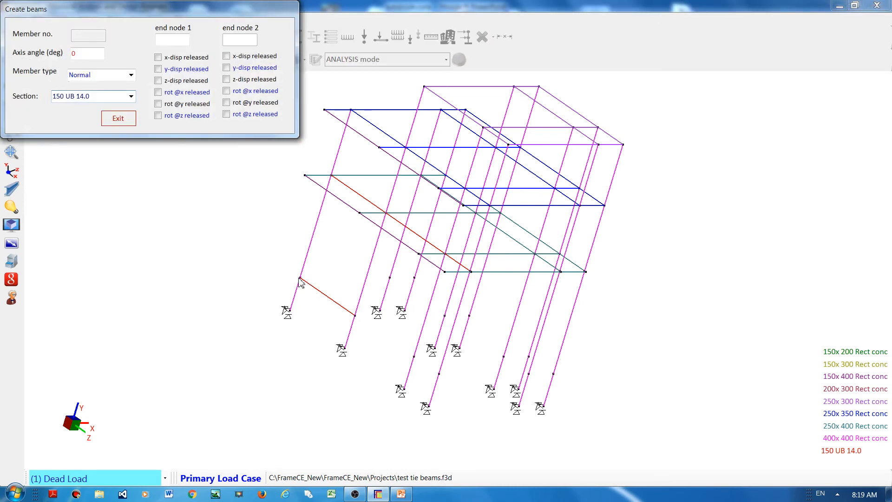
{"action": "left_click", "coordinate": [132, 96]}
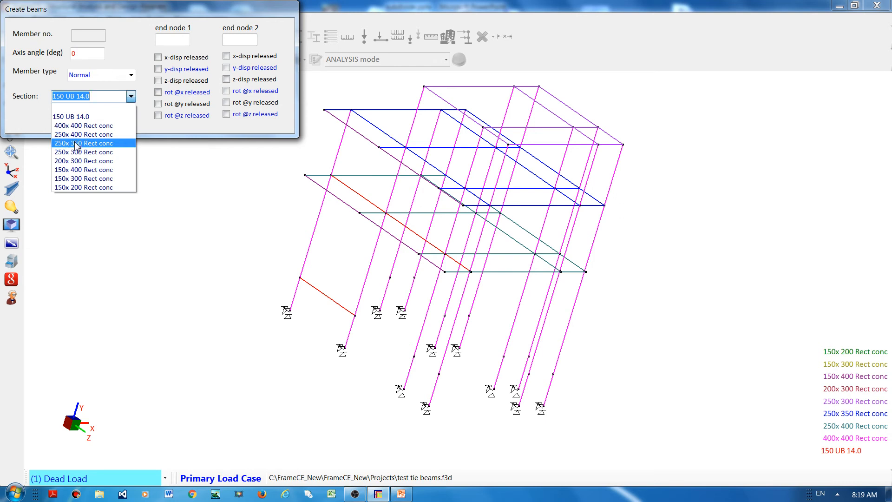
{"action": "left_click", "coordinate": [76, 144]}
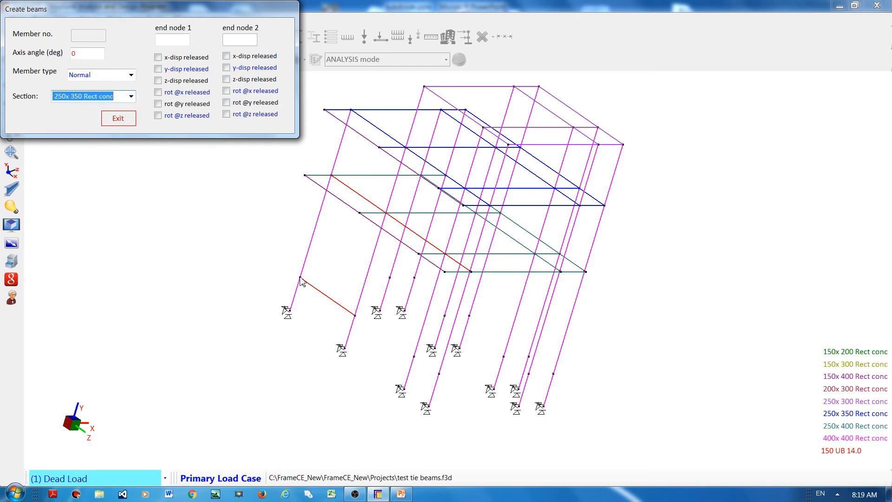
{"action": "left_click", "coordinate": [390, 278]}
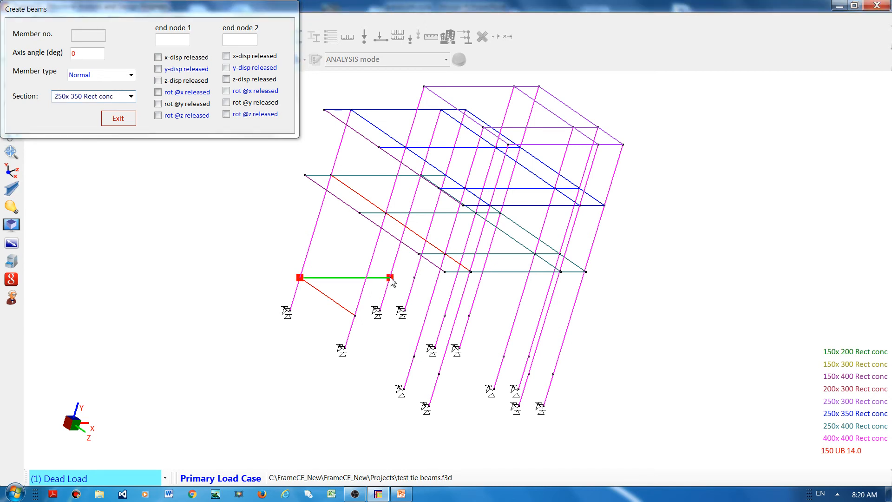
{"action": "left_click", "coordinate": [415, 277]}
{"action": "left_click", "coordinate": [469, 315]}
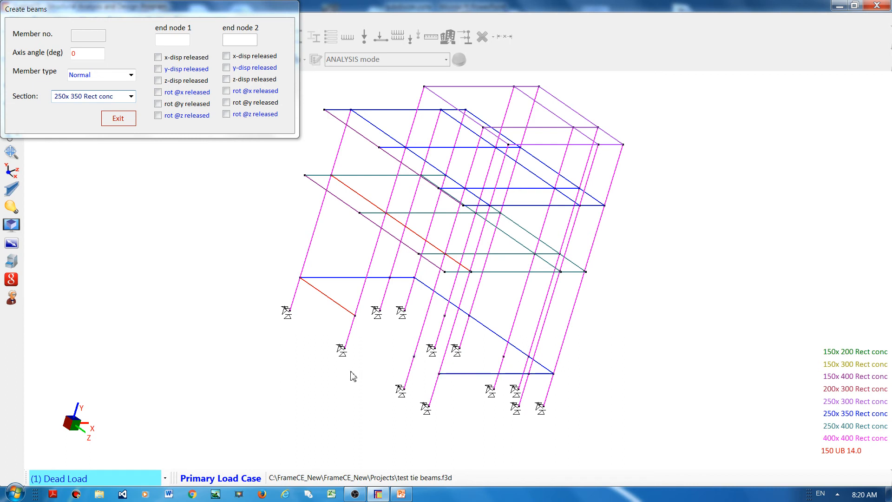
{"action": "left_click", "coordinate": [355, 315]}
- Create 250x350 Rect conc tie beams across the frame along its two interior column lines at the 1.5 m nodes
{"action": "left_click", "coordinate": [355, 316]}
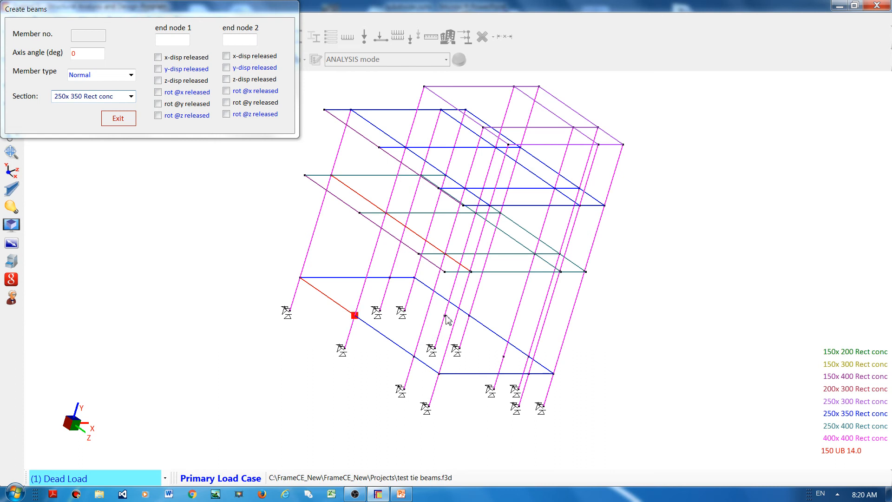
{"action": "left_click", "coordinate": [445, 316]}
{"action": "left_click", "coordinate": [470, 316]}
{"action": "left_click", "coordinate": [415, 357]}
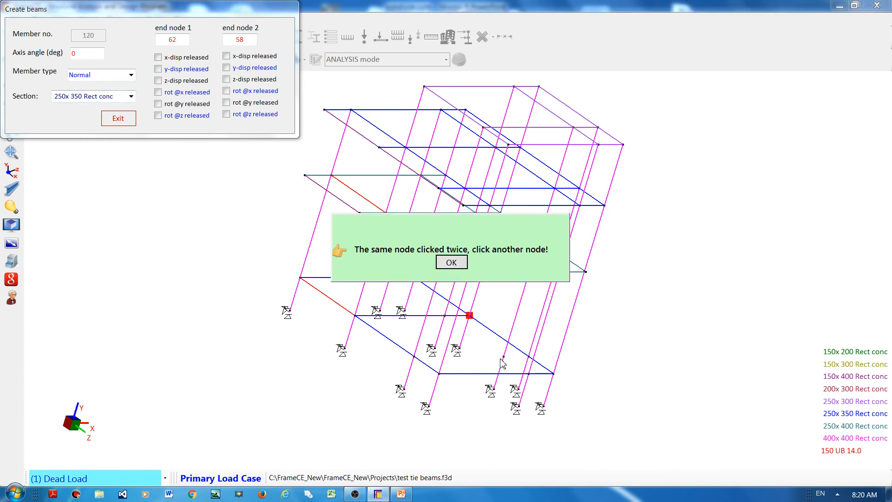
{"action": "left_click", "coordinate": [449, 263]}
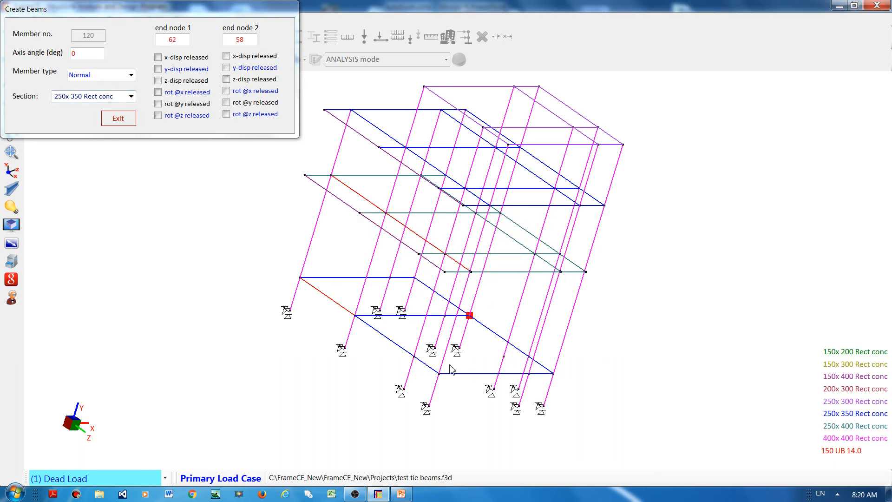
{"action": "left_click", "coordinate": [413, 357]}
{"action": "key", "text": "Escape"}
{"action": "left_click", "coordinate": [414, 357]}
{"action": "left_click", "coordinate": [503, 356]}
{"action": "left_click", "coordinate": [529, 357]}
{"action": "left_click", "coordinate": [118, 118]}
- Change the section of the 150 UB 14.0 tie beam at the 1.5 m level to 250x350 Rect conc
{"action": "left_click", "coordinate": [326, 295]}
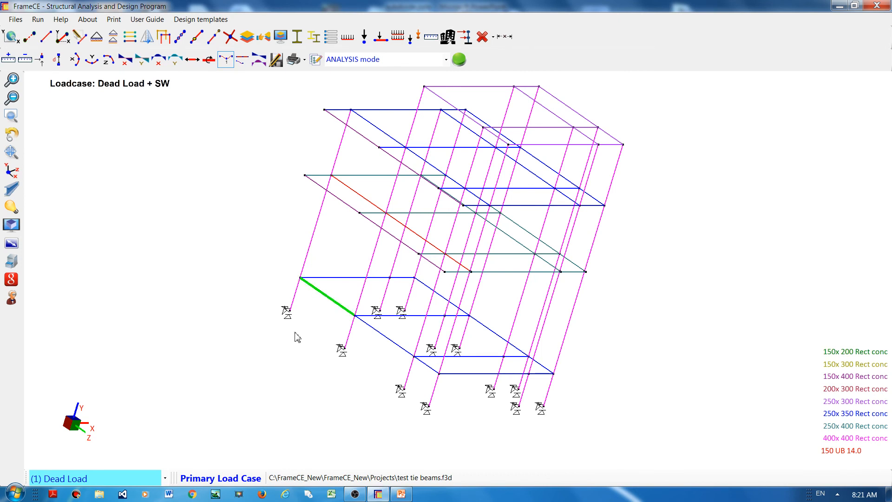
{"action": "right_click", "coordinate": [241, 259]}
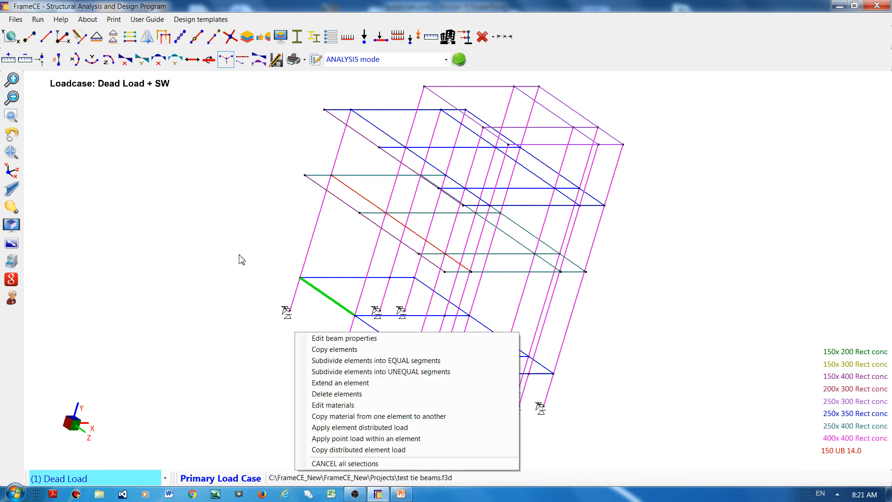
{"action": "left_click", "coordinate": [339, 340]}
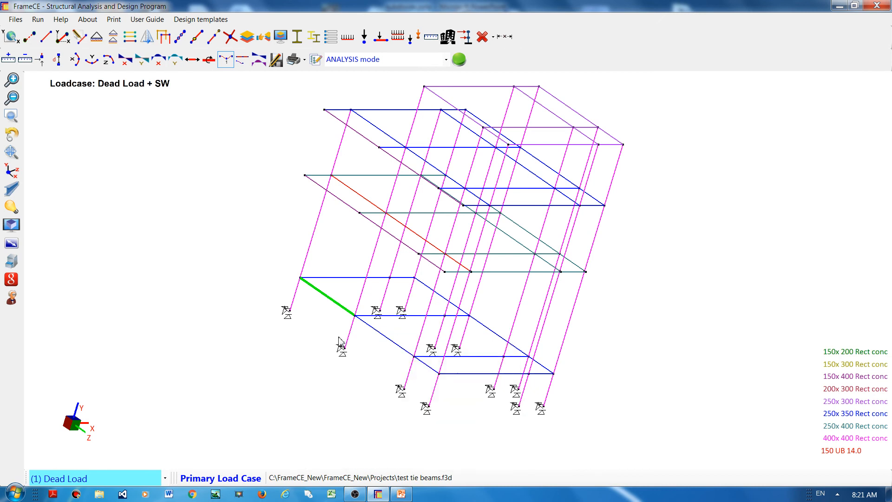
{"action": "left_click", "coordinate": [132, 97]}
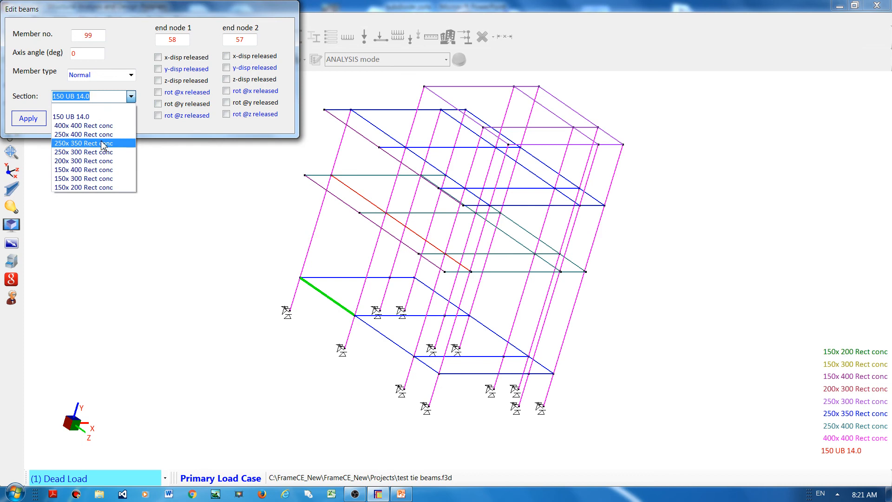
{"action": "left_click", "coordinate": [93, 130]}
{"action": "left_click", "coordinate": [28, 119]}
{"action": "left_click", "coordinate": [117, 122]}
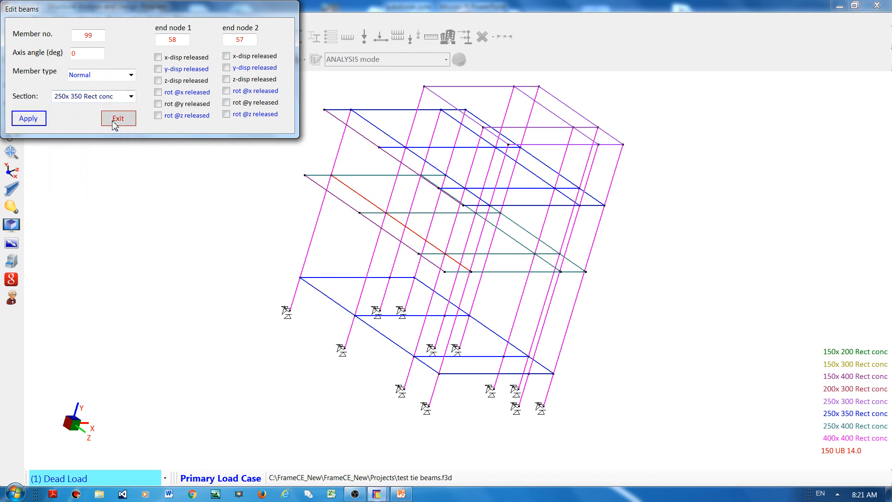
- Display the members as solids and check the rear outer tie beam and the column segment above it as separate elements
{"action": "left_click", "coordinate": [11, 189]}
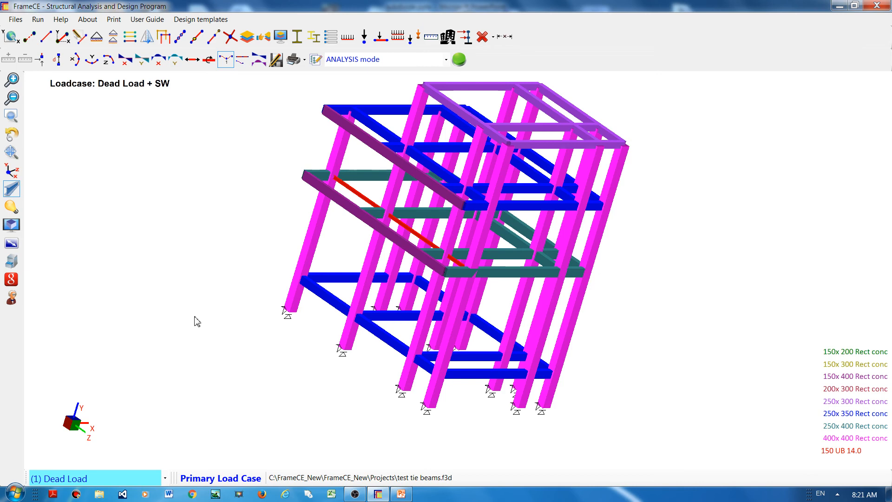
{"action": "left_click", "coordinate": [332, 305]}
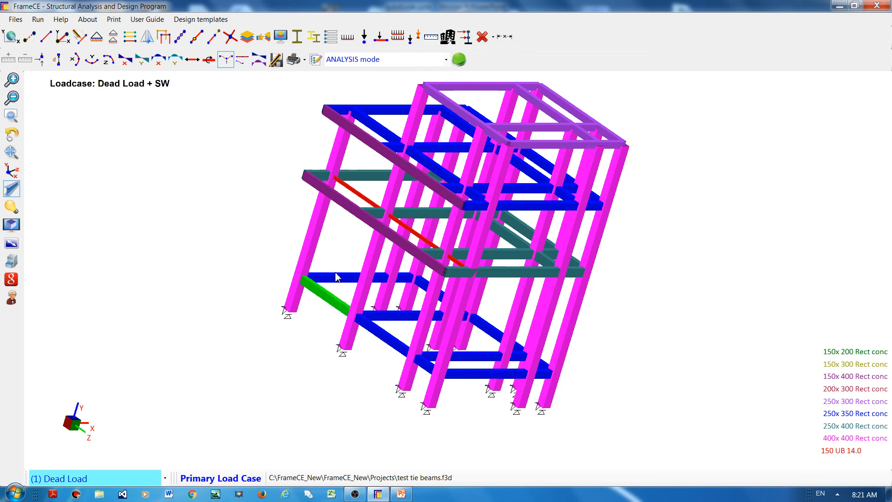
{"action": "left_click", "coordinate": [247, 344]}
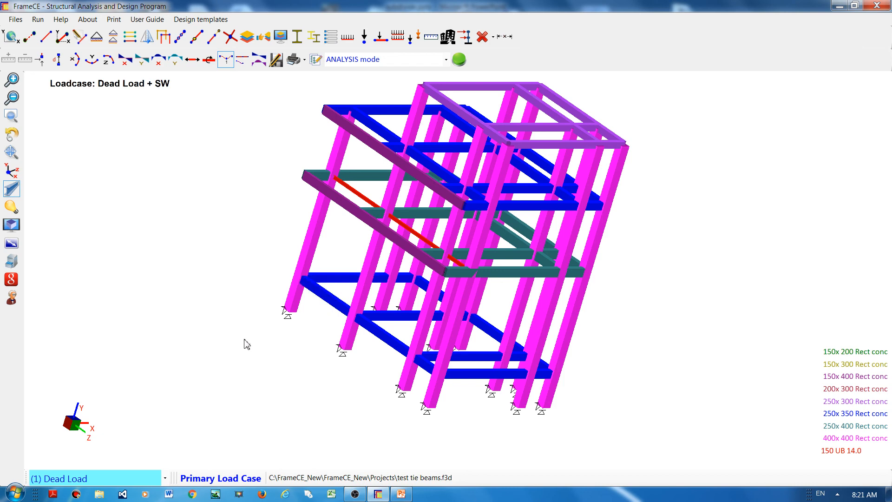
{"action": "left_click", "coordinate": [314, 233]}
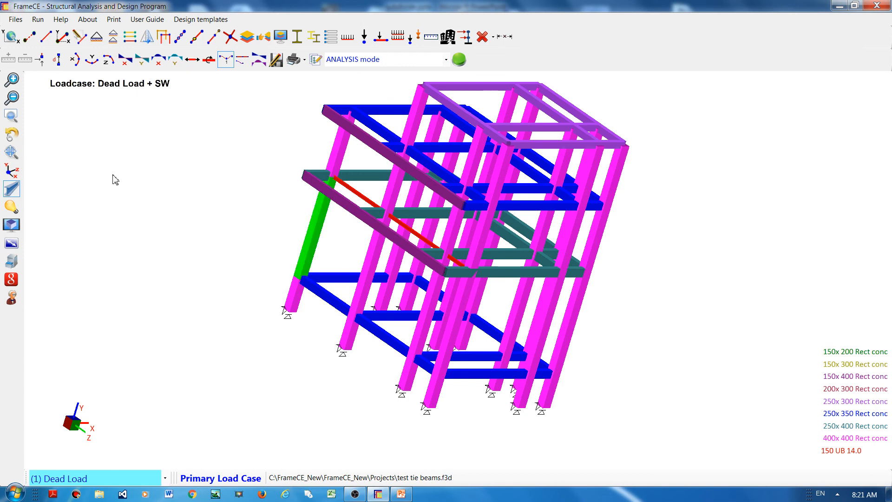
- Run a dynamic frequency analysis for the selfweight-only load case, view the mode 1 animation, and close the analysis
{"action": "left_click", "coordinate": [38, 19]}
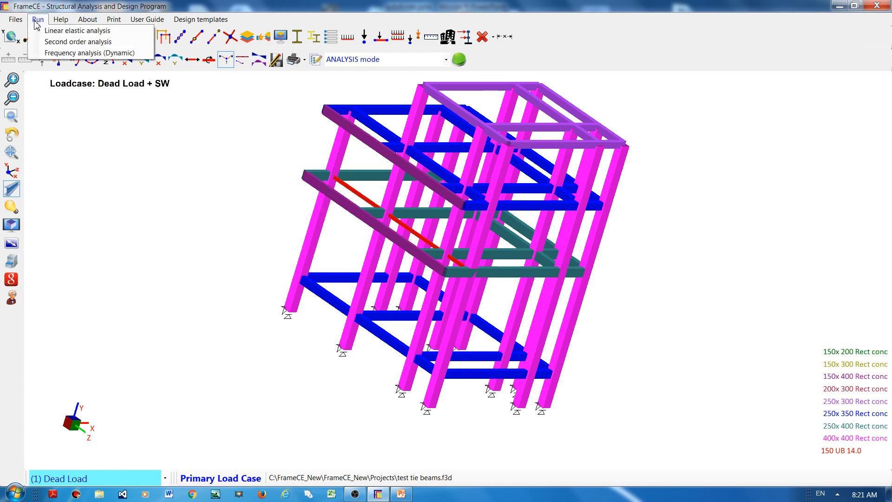
{"action": "left_click", "coordinate": [75, 53]}
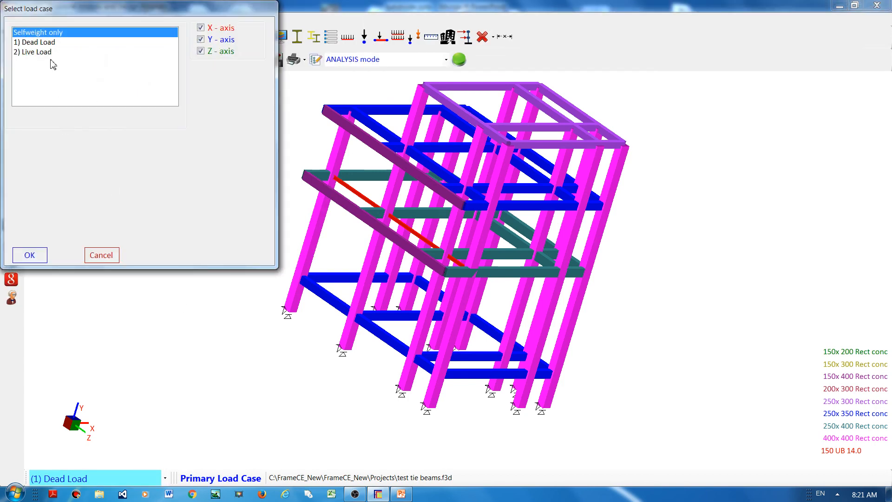
{"action": "left_click", "coordinate": [29, 255]}
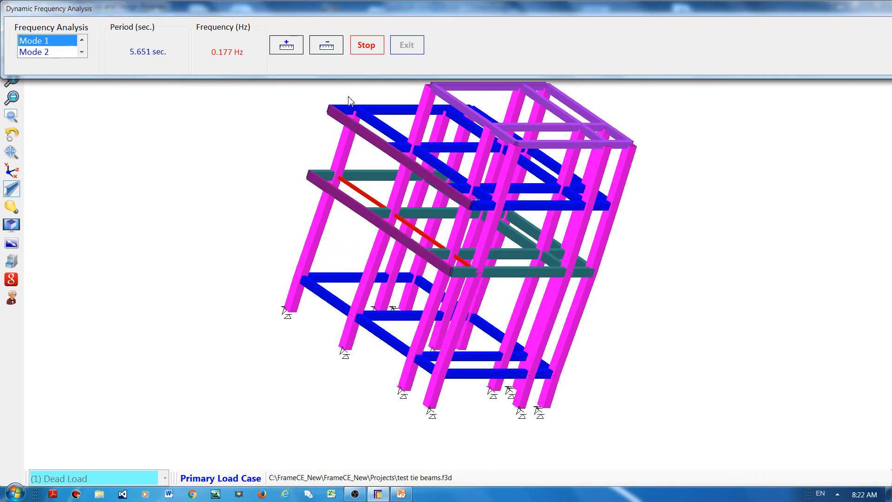
{"action": "left_click", "coordinate": [365, 51]}
{"action": "left_click", "coordinate": [403, 46]}
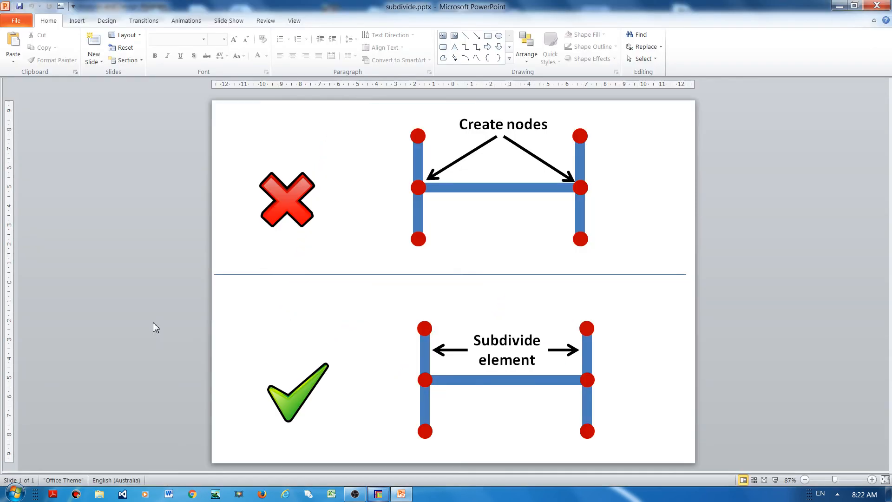